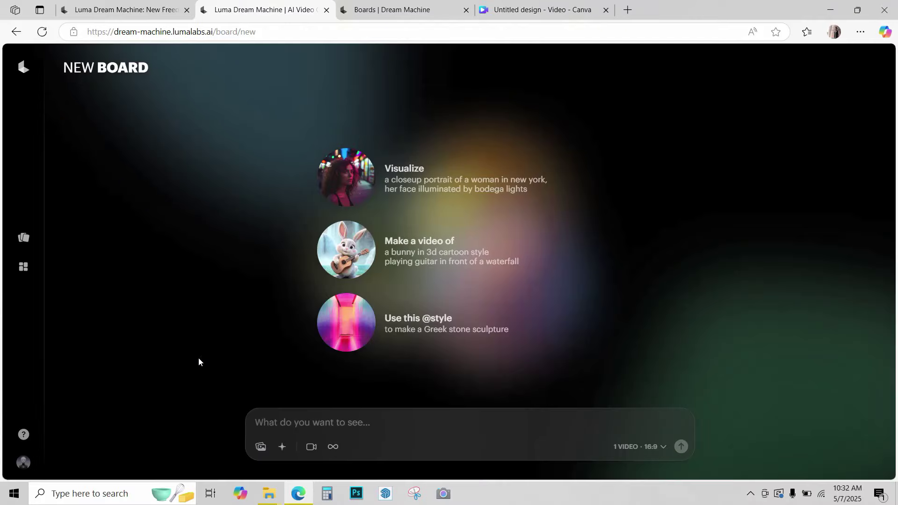
- Set house render 1 as the start frame and house render 4 as the end frame
left_click(260, 447)
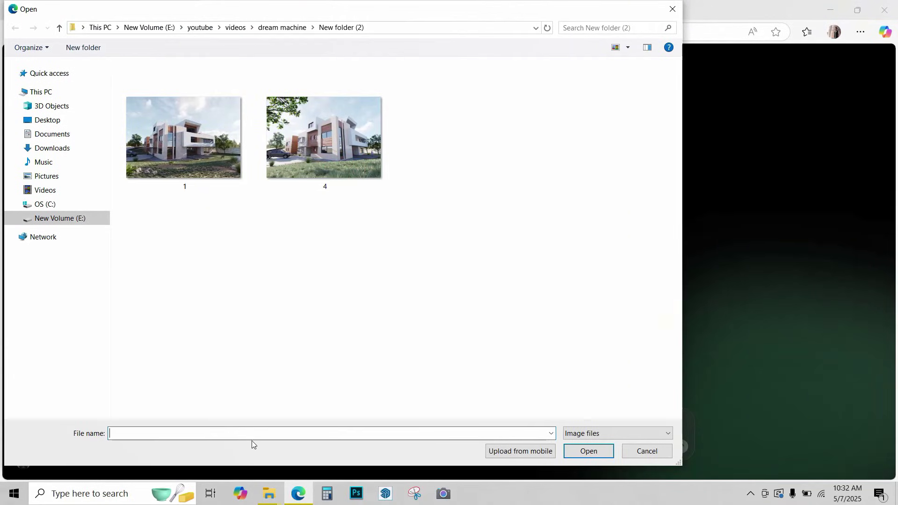
left_click(181, 165)
left_click(589, 451)
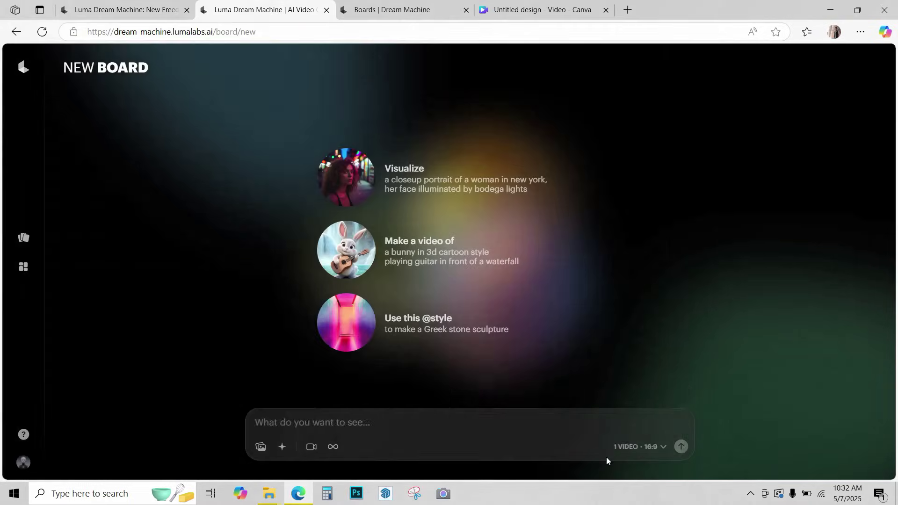
left_click(343, 373)
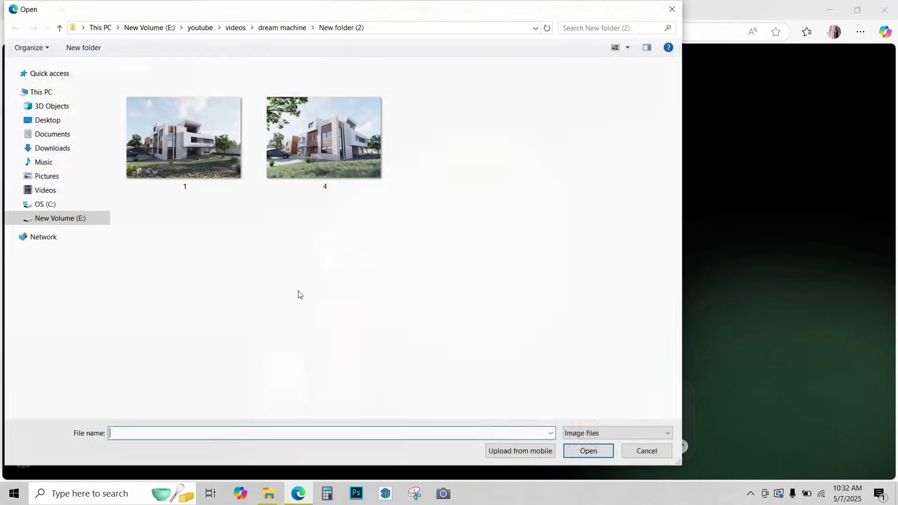
left_click(310, 164)
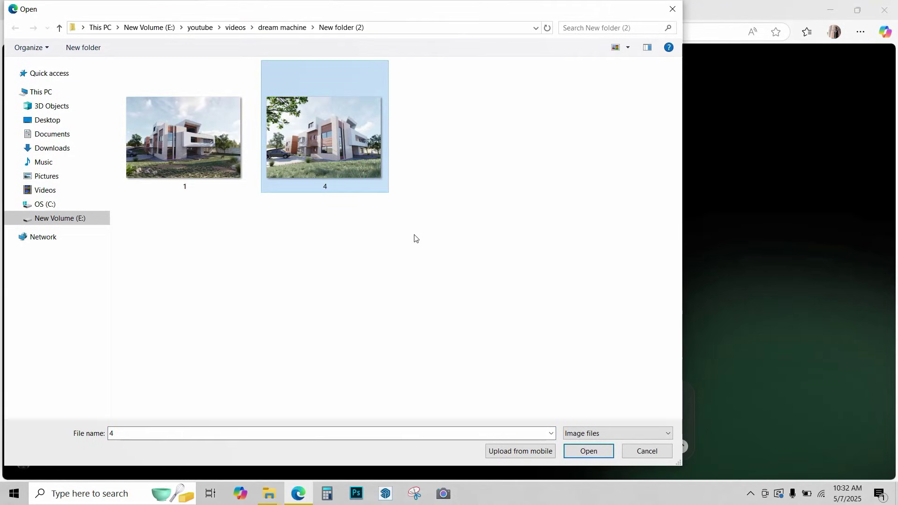
left_click(589, 451)
- Review the Keyframe settings and generate the keyframe video
left_click(622, 446)
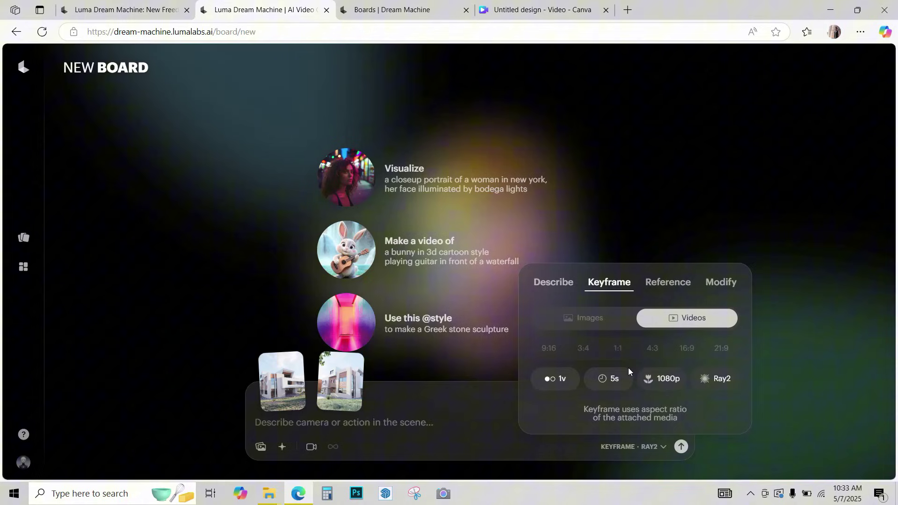
left_click(491, 367)
left_click(681, 451)
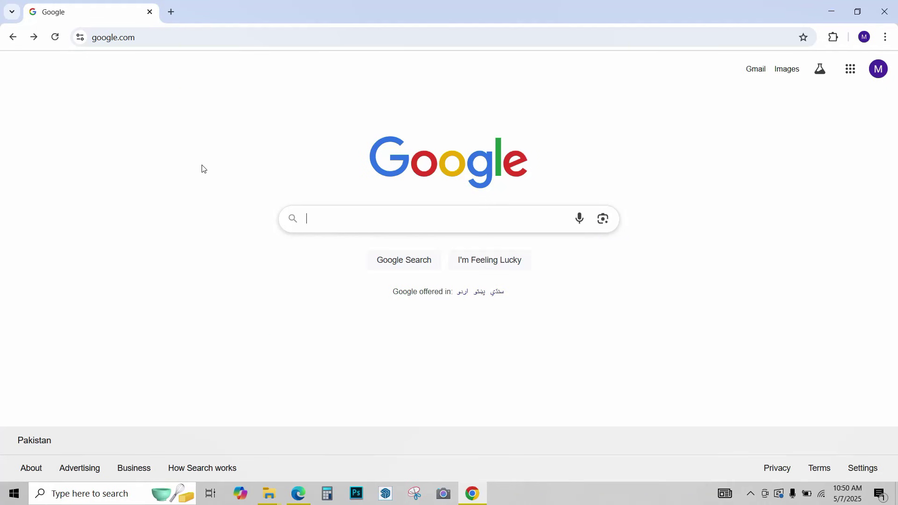
- Search Google for 'DREAM MACHINE AI', open the Luma Dream Machine result and scroll its landing page
type("DREAM MACHINE AI")
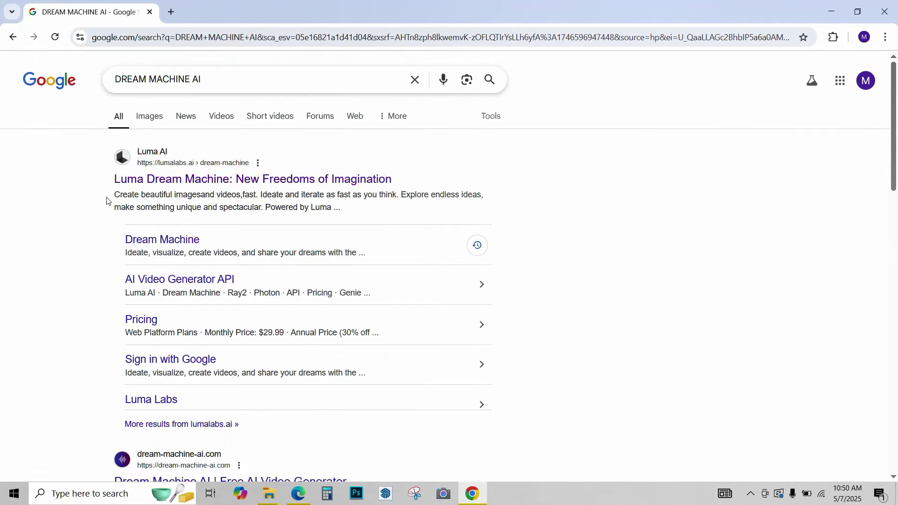
left_click(132, 183)
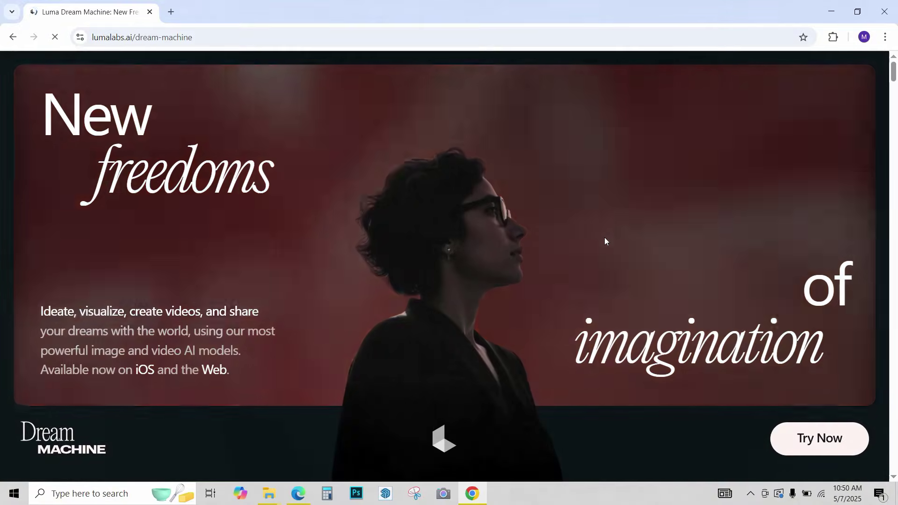
scroll(602, 239, "down", 2)
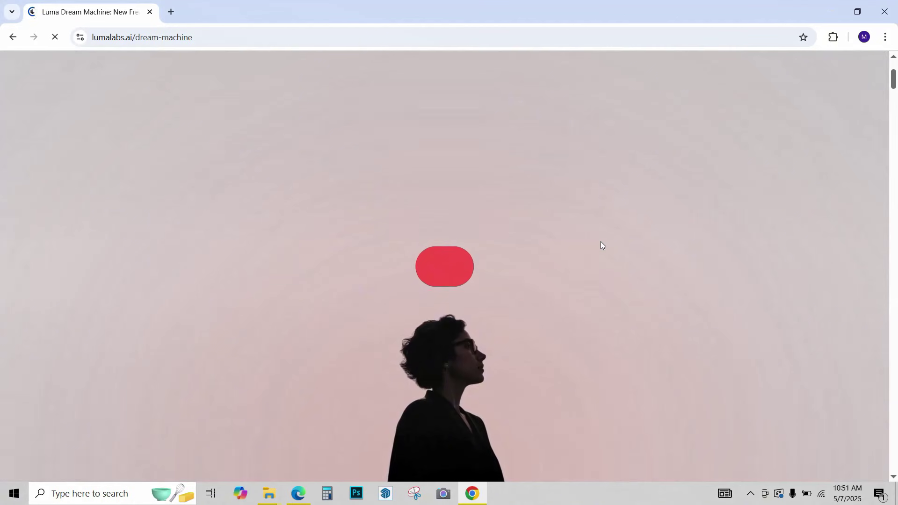
scroll(600, 241, "down", 3)
scroll(566, 265, "down", 2)
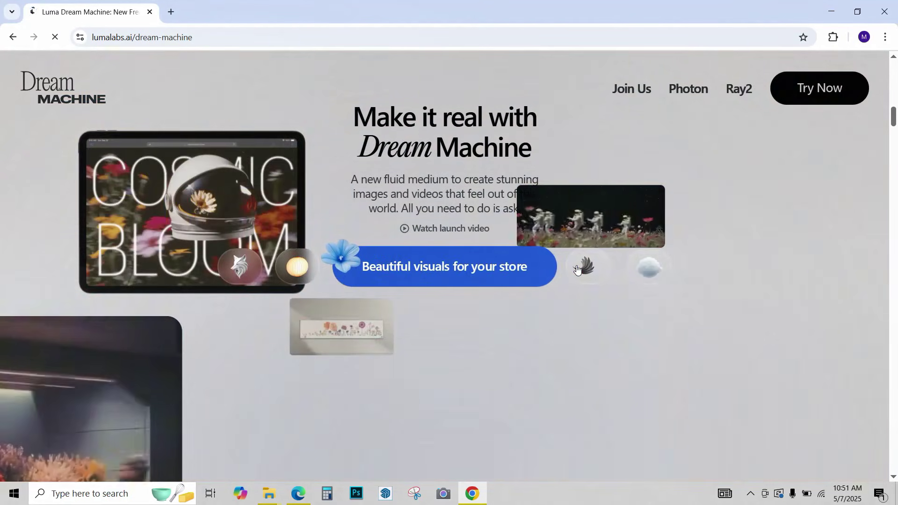
scroll(287, 270, "up", 2)
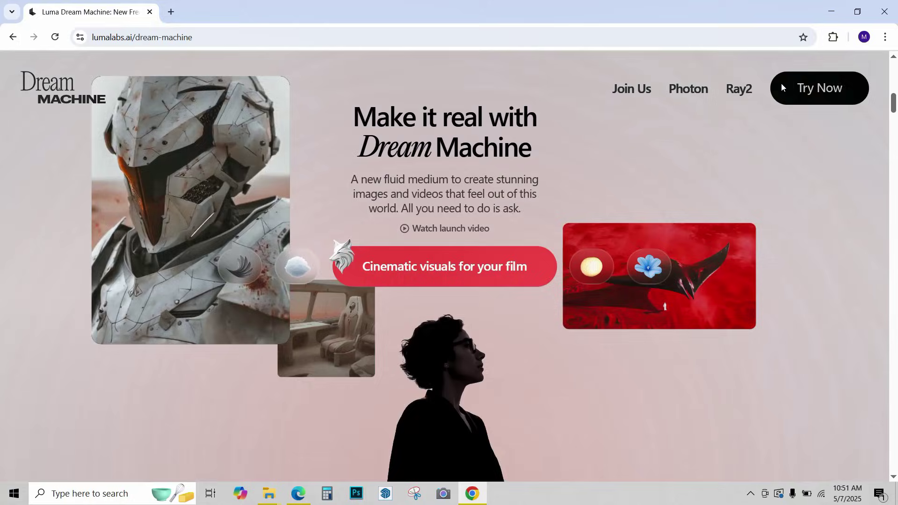
- Launch the Dream Machine app, sign in with Google and create a new board
left_click(797, 91)
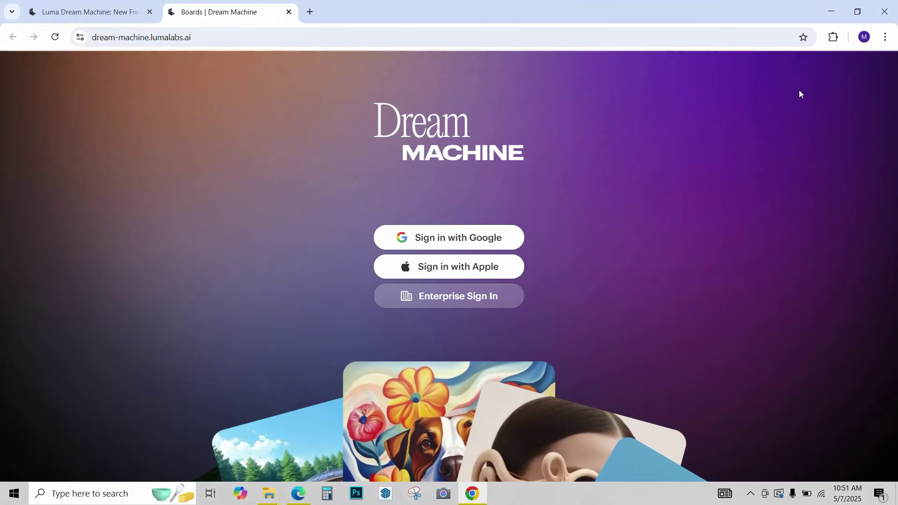
left_click(509, 239)
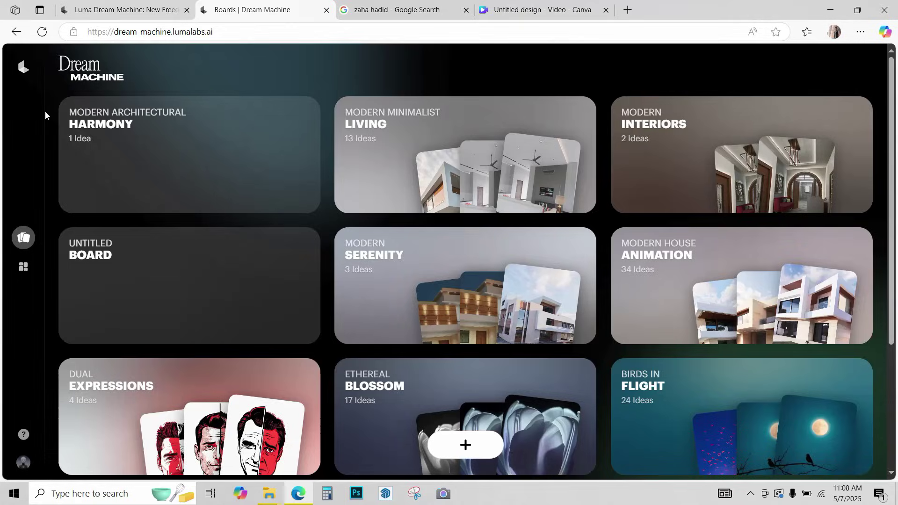
scroll(45, 111, "down", 5)
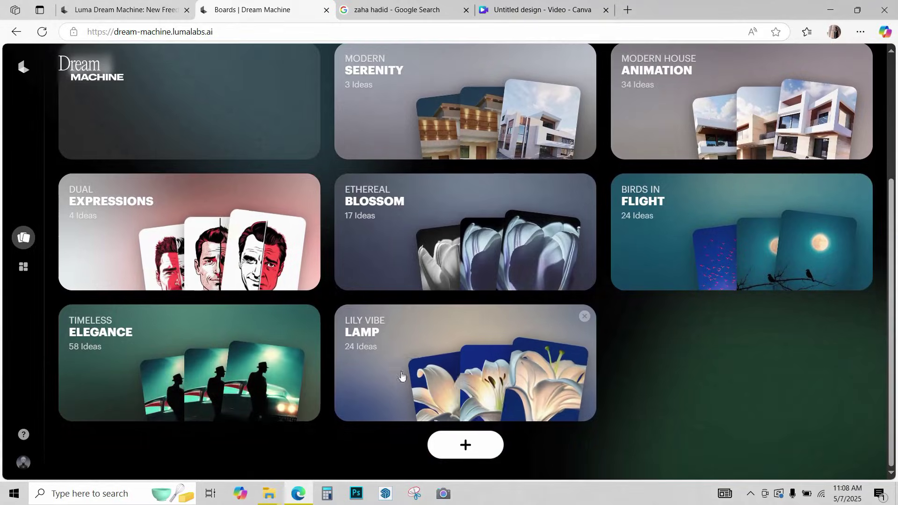
left_click(457, 448)
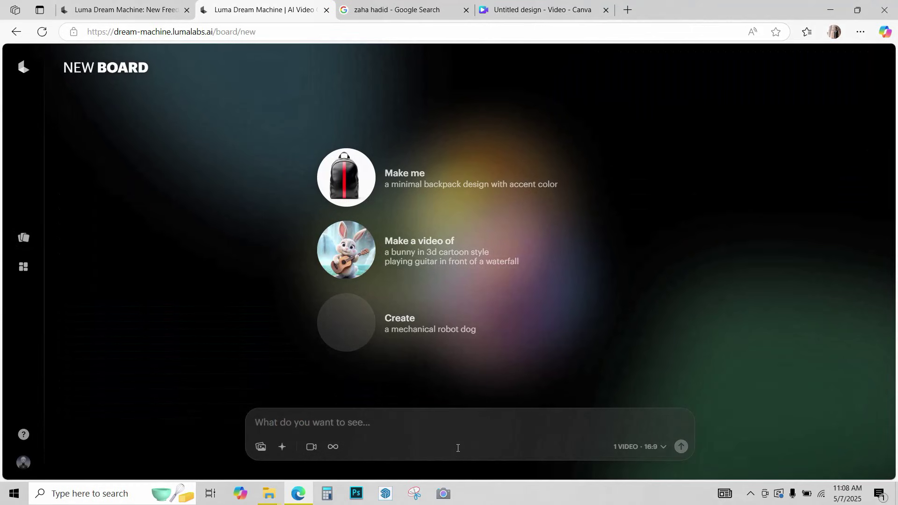
- Switch the generation settings to Images and return to the prompt box
left_click(628, 447)
left_click(663, 321)
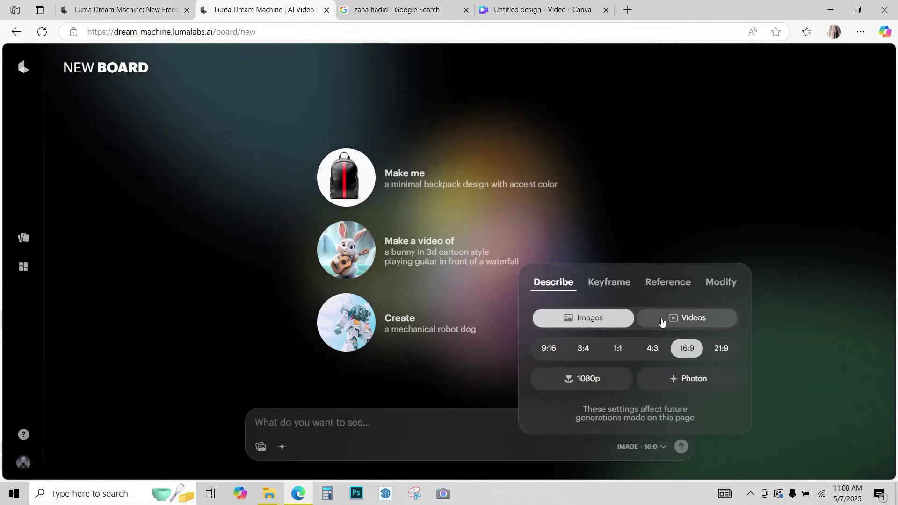
left_click(661, 322)
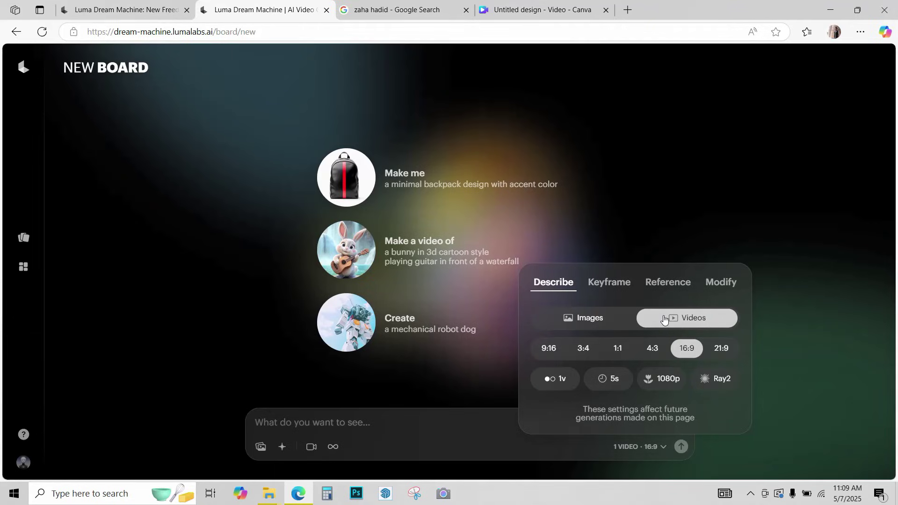
left_click(598, 317)
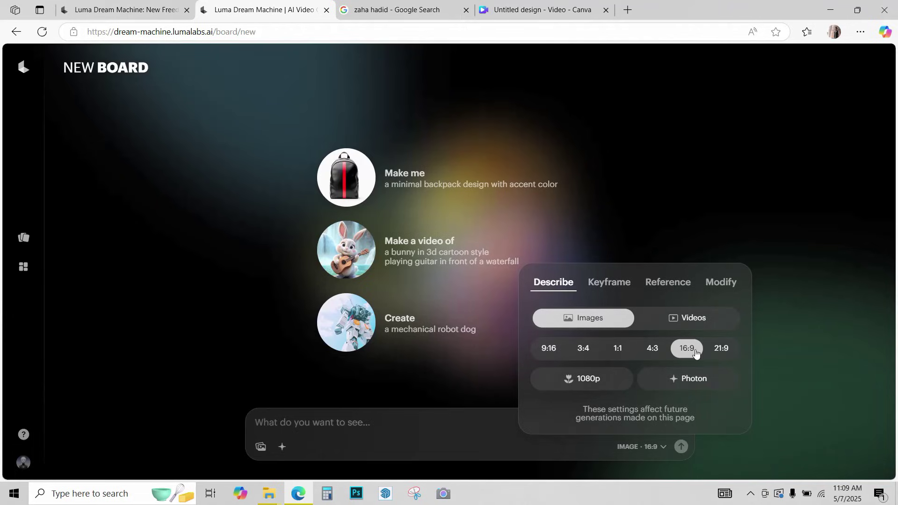
left_click(430, 419)
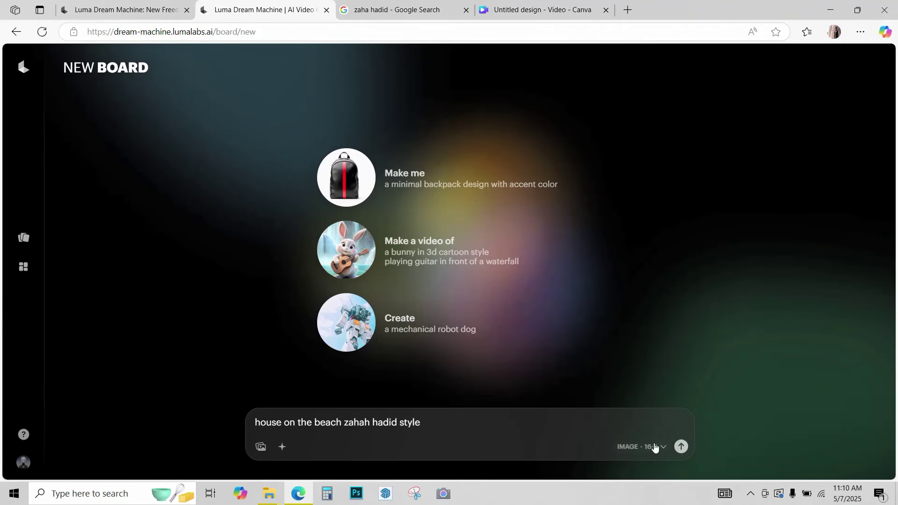
- Generate the beach-house images and step through them to the fourth, curved-balcony house
left_click(681, 446)
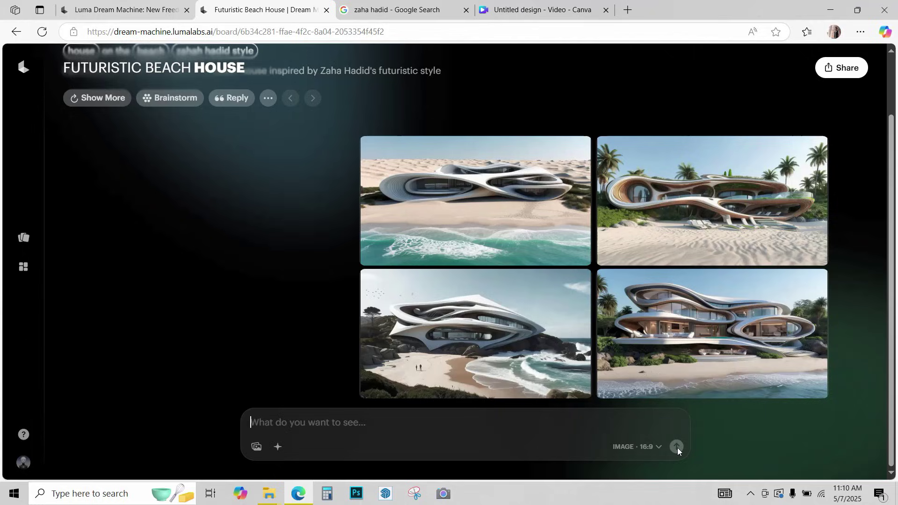
left_click(486, 178)
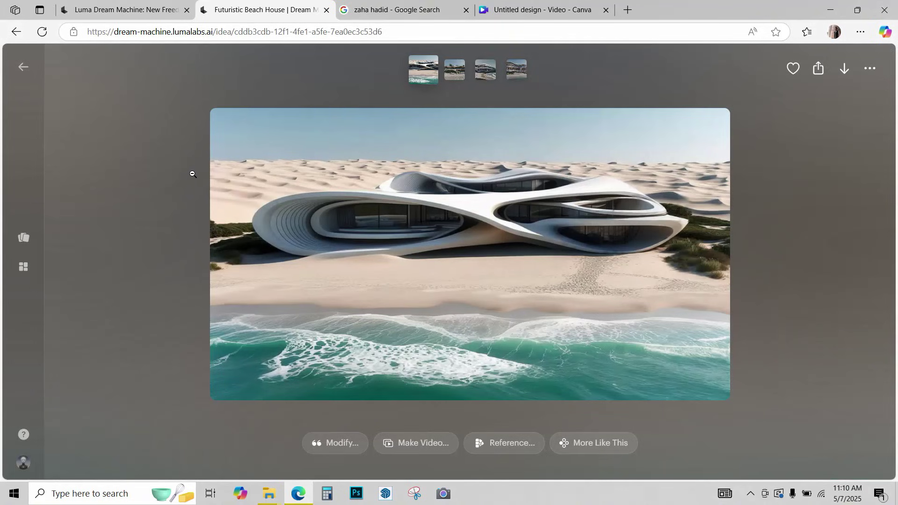
key("Right")
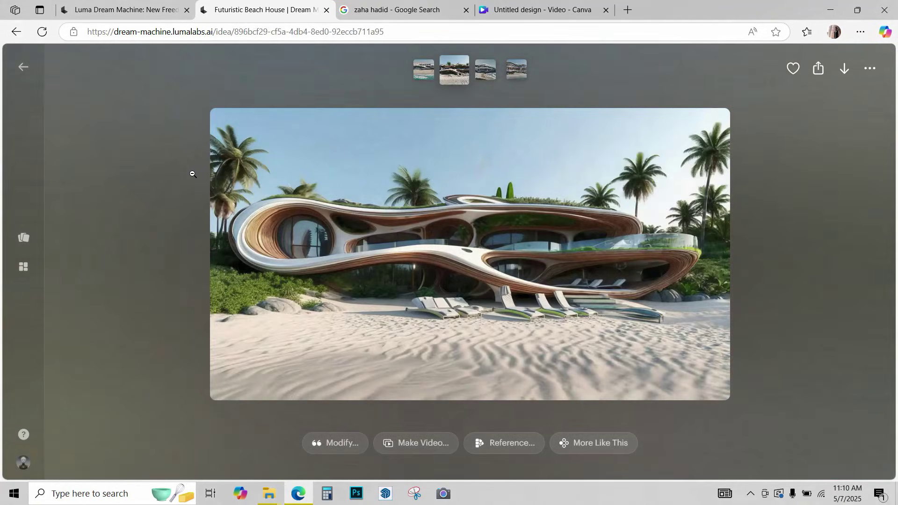
key("Right")
key("Right")
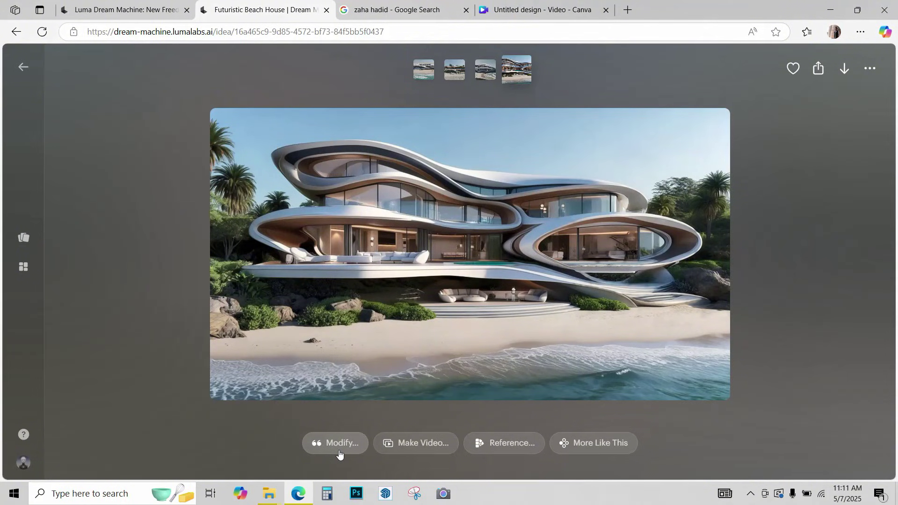
- Make a video from the fourth beach-house image with Orbit Right camera motion and generate it
left_click(392, 442)
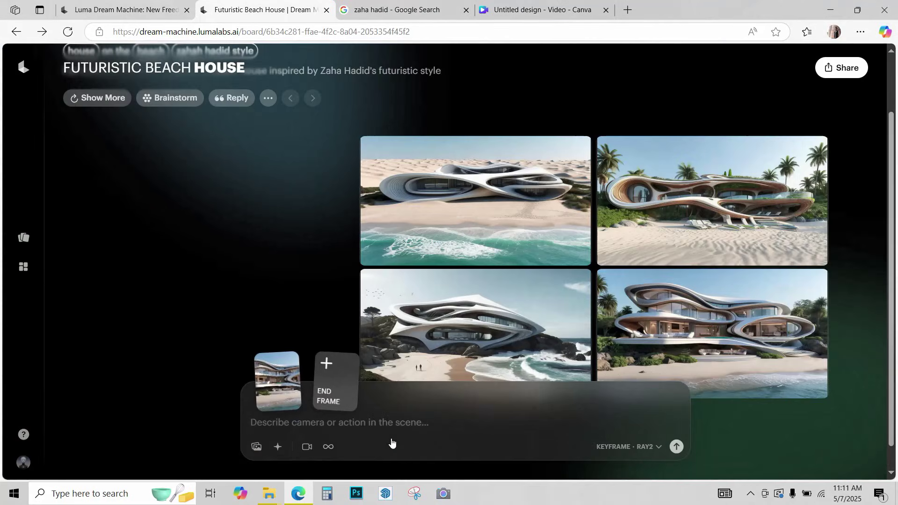
left_click(306, 448)
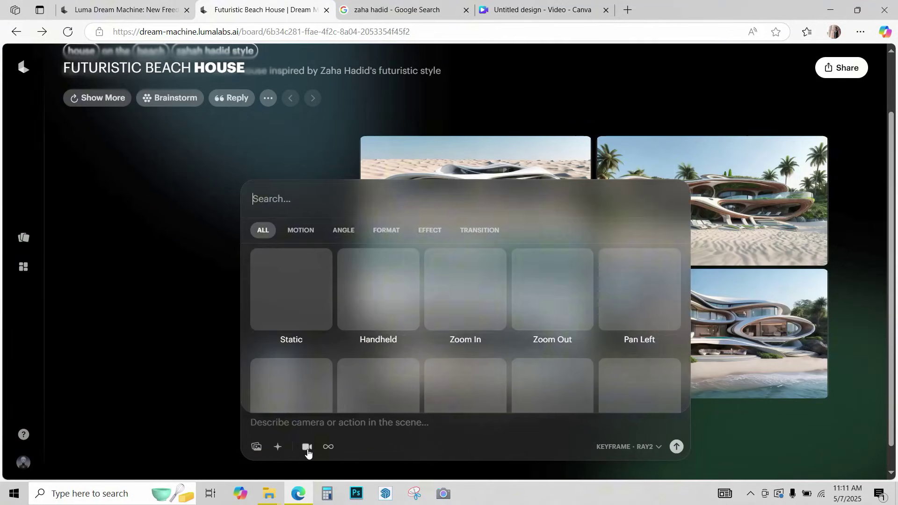
scroll(334, 300, "down", 4)
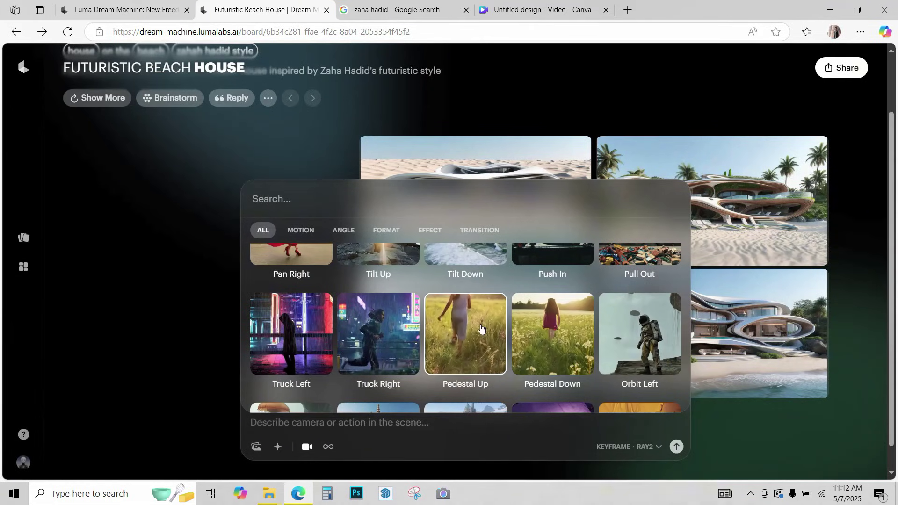
scroll(299, 341, "down", 2)
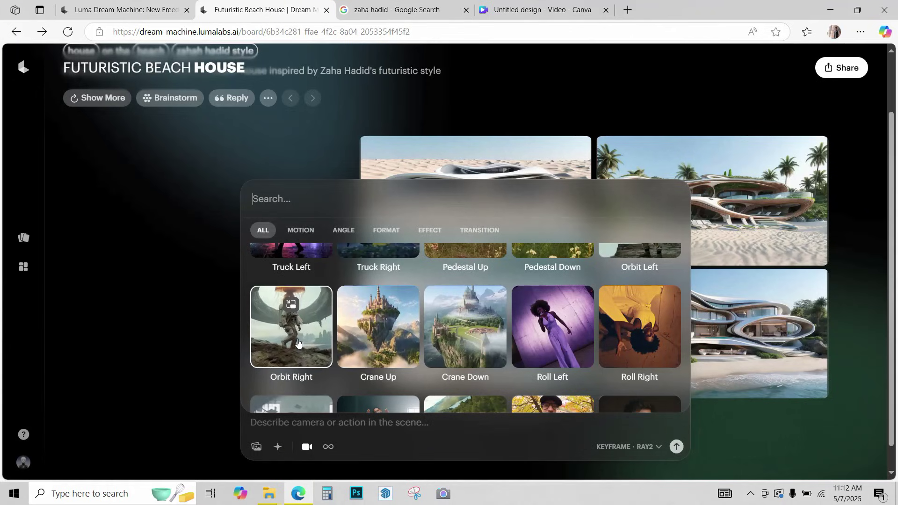
left_click(299, 343)
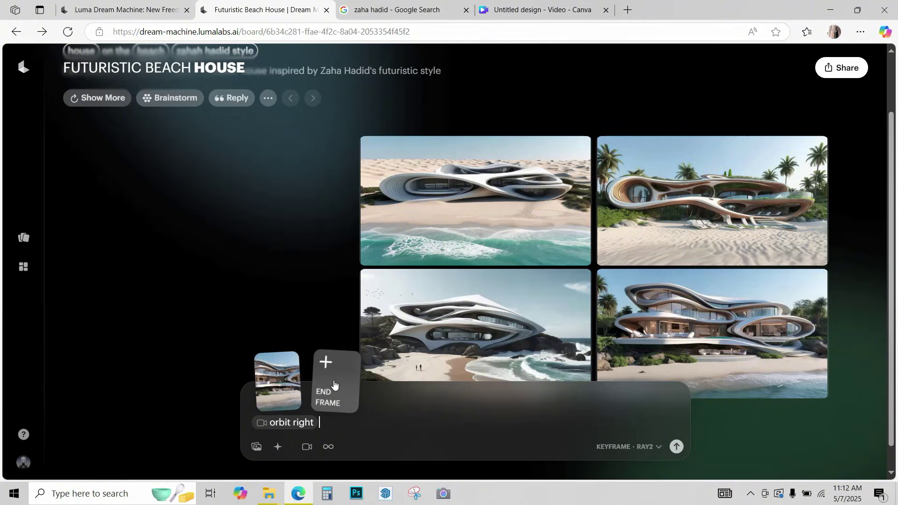
left_click(676, 447)
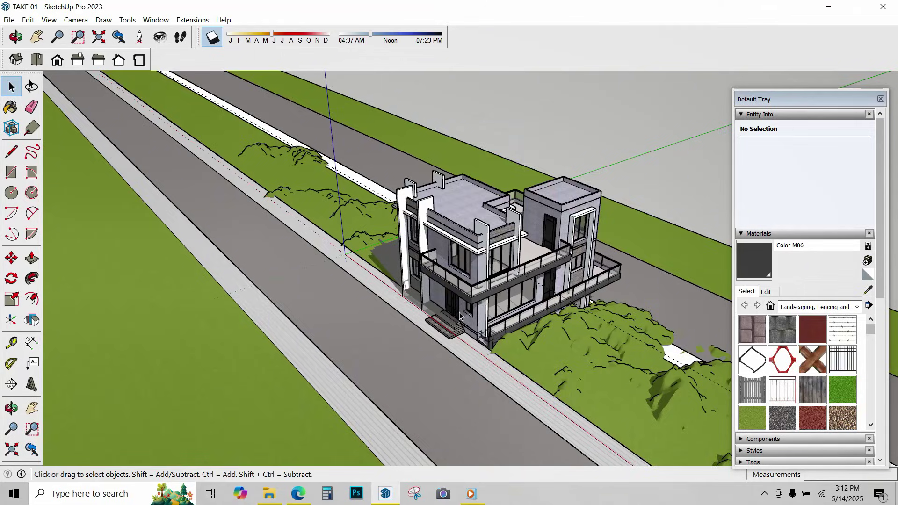
- Orbit down to a street-level view and round to the front of the house, zooming in
key("o")
left_click_drag(459, 316, 588, 268)
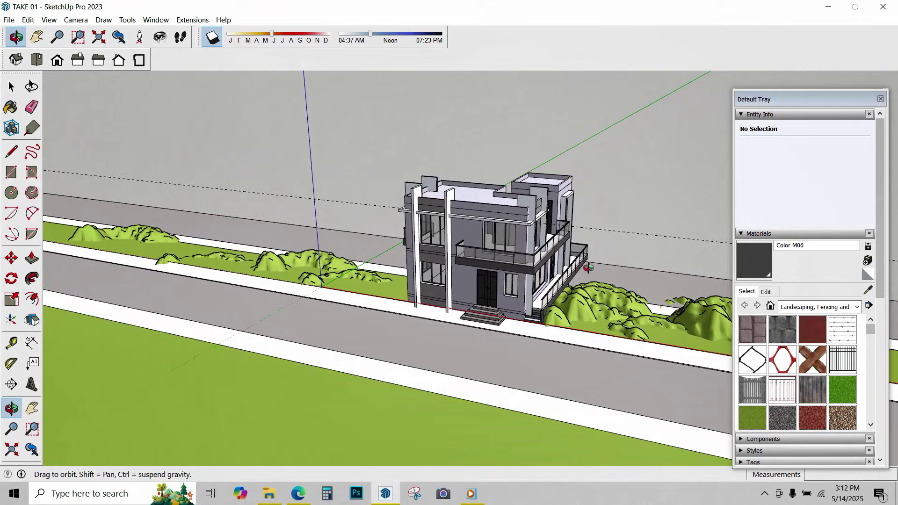
key("space")
scroll(562, 285, "up", 5)
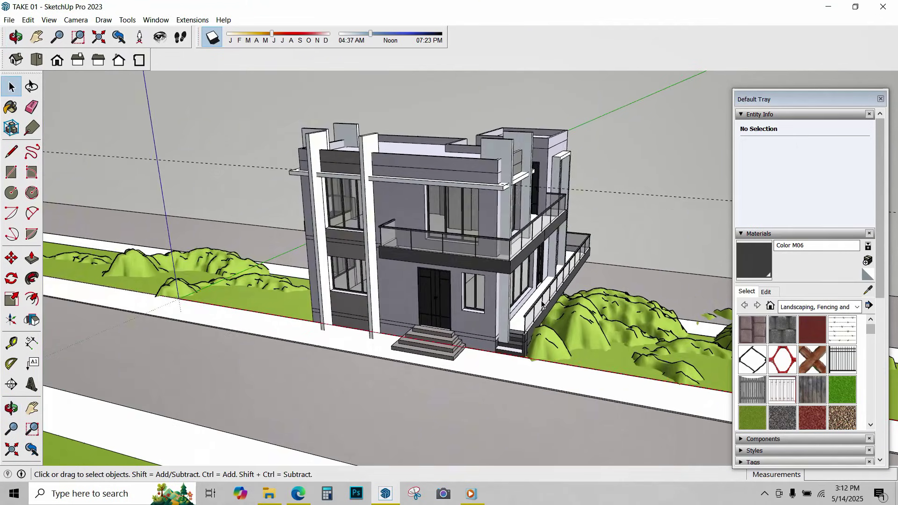
key("o")
left_click_drag(542, 304, 660, 286)
key("space")
- Orbit and zoom again around the house's front, ending back in the Select tool
key("o")
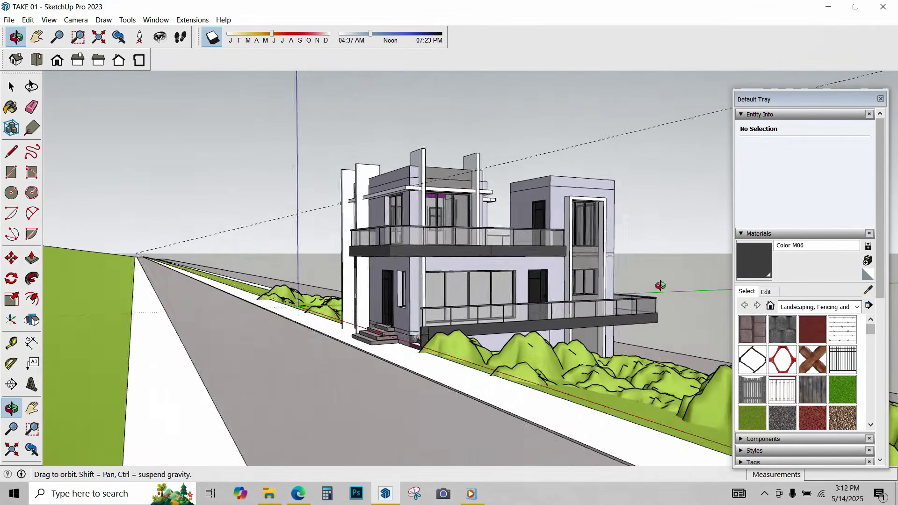
key("space")
scroll(567, 291, "up", 10)
key("o")
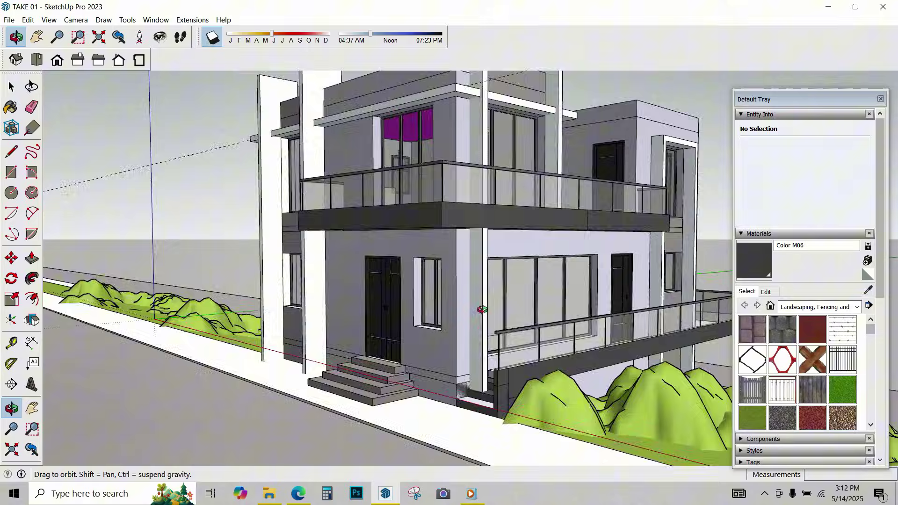
mouse_move(482, 309)
left_mouse_down()
mouse_move(605, 315)
mouse_move(570, 344)
mouse_move(468, 323)
left_mouse_up()
key("space")
scroll(566, 339, "down", 3)
key("o")
key("space")
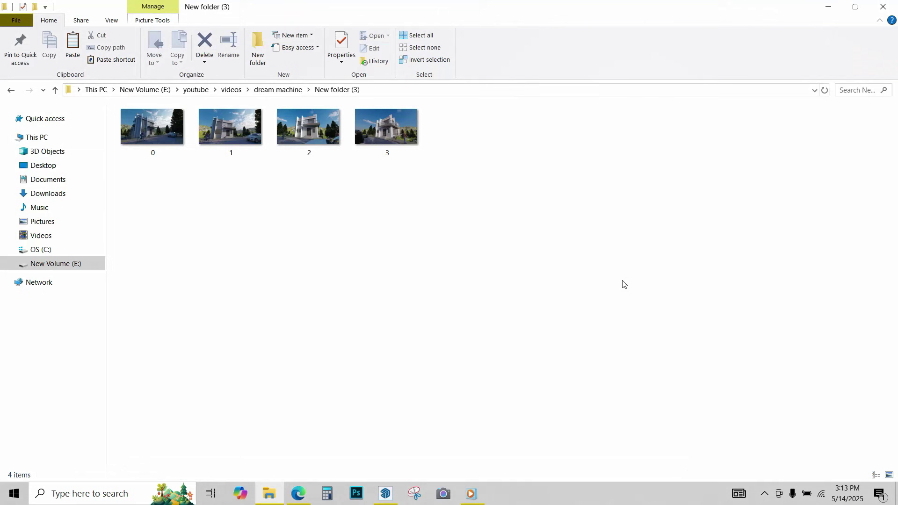
- Open 0.jpg in Photos from File Explorer, browse the next renders and return to it
scroll(608, 282, "up", 6)
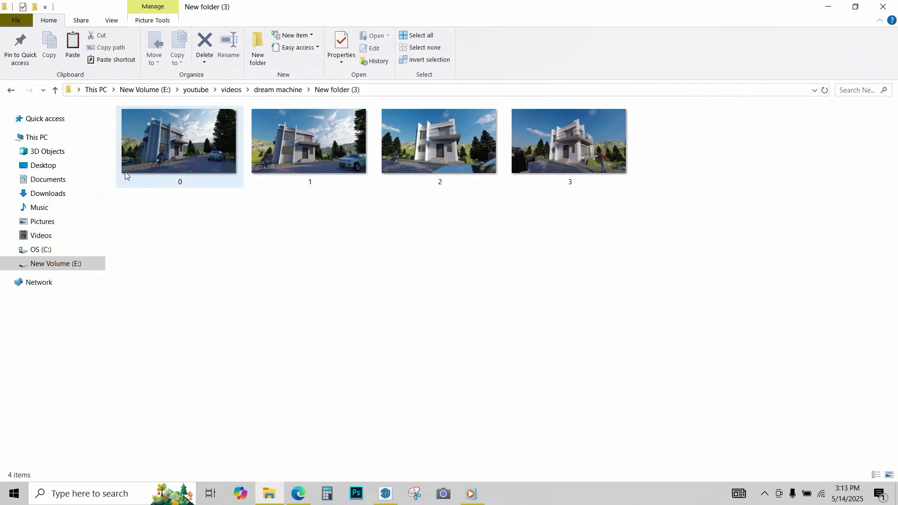
double_click(137, 168)
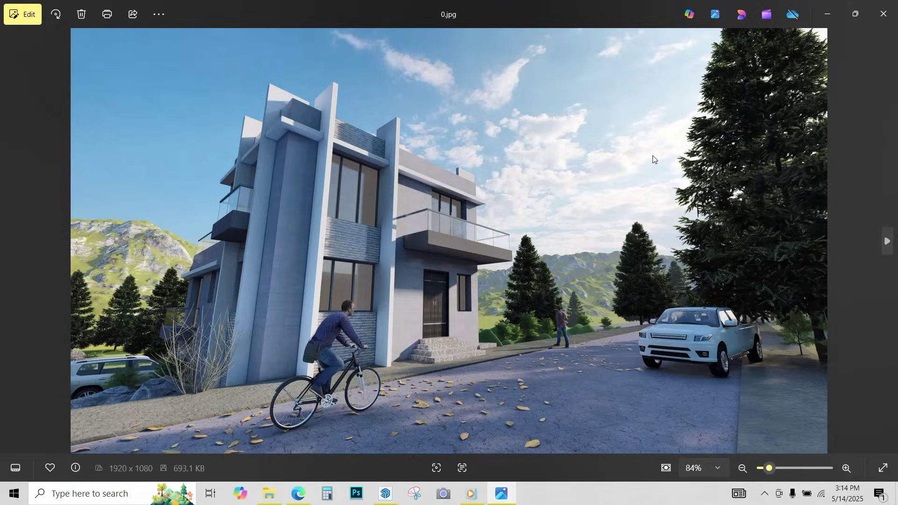
key("Right")
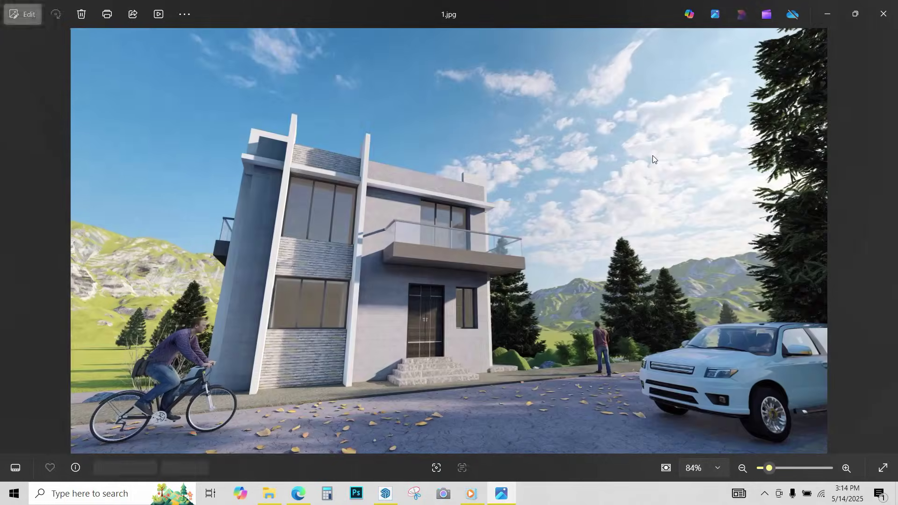
key("Right")
key("Right")
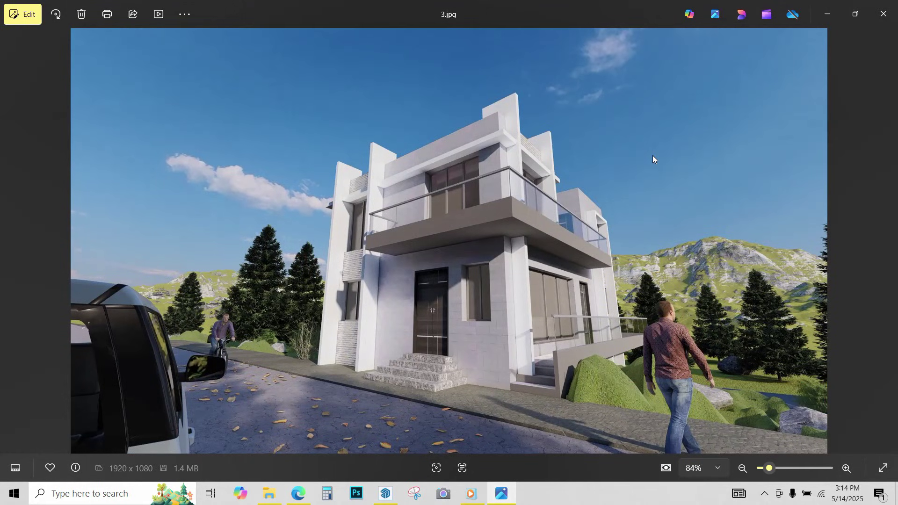
key("Left")
key("Left")
key("Left")
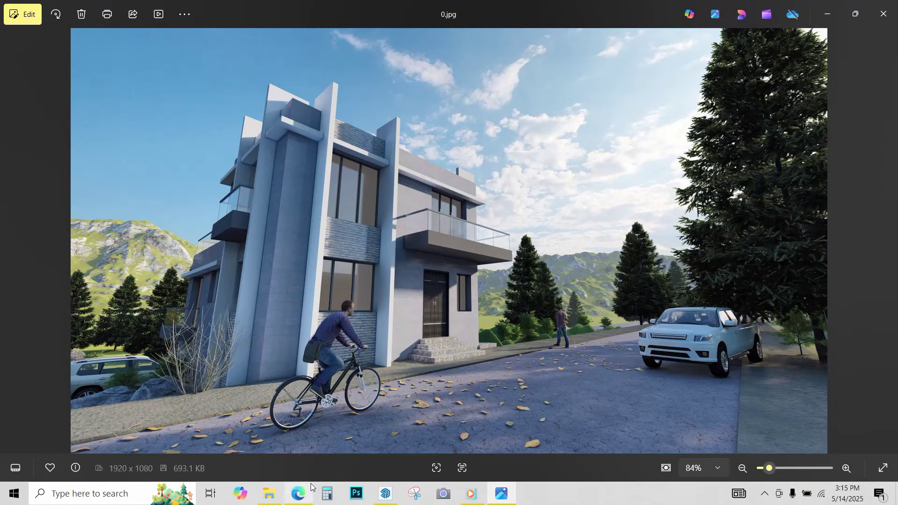
- Switch the Dream Machine generation settings from images to keyframe-based video
left_click(299, 493)
left_click(630, 448)
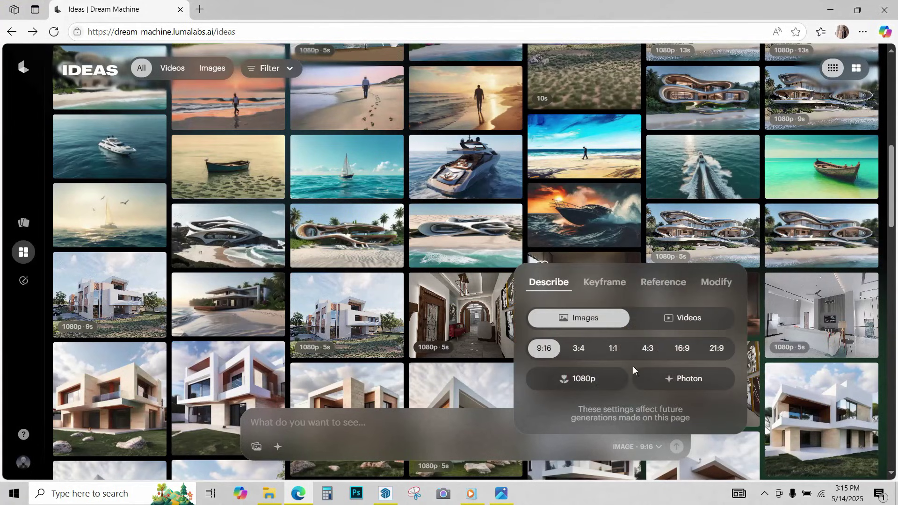
left_click(666, 318)
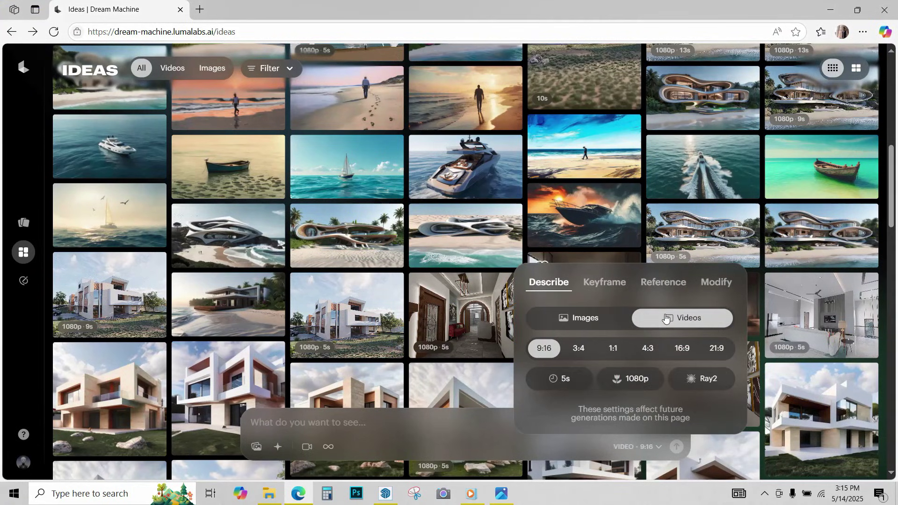
left_click(612, 283)
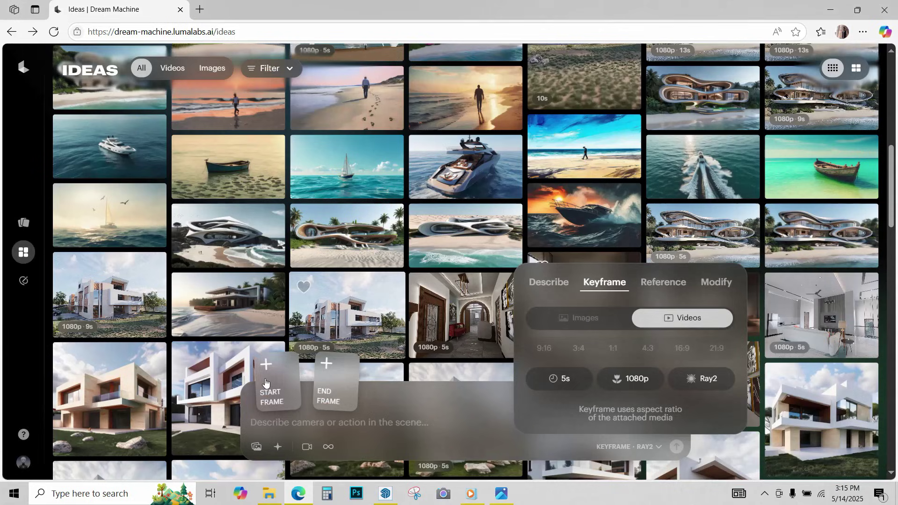
- Load render 0 as the start frame and render 1 as the end frame
mouse_move(269, 402)
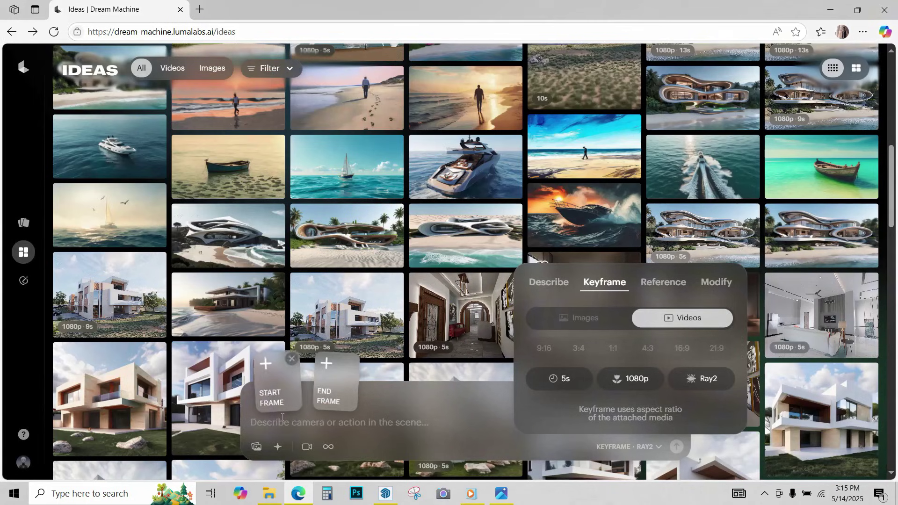
mouse_move(327, 393)
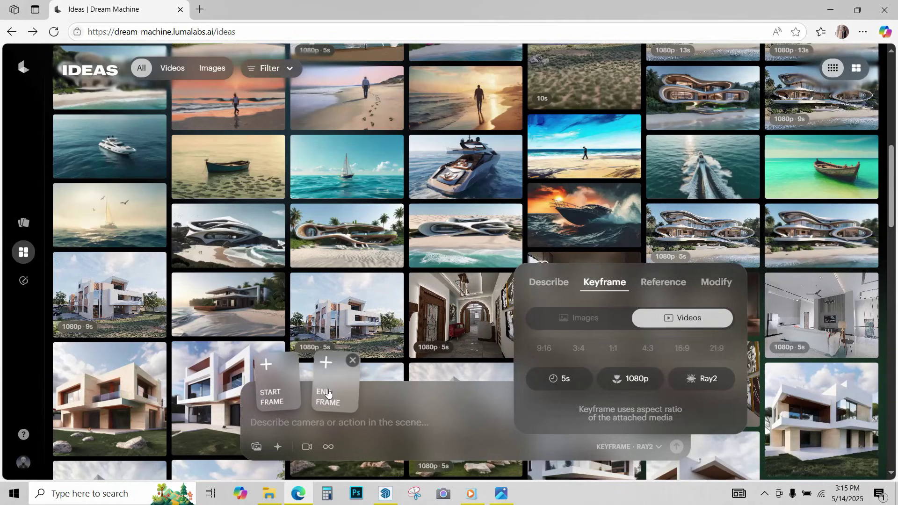
left_click(279, 388)
left_click(138, 119)
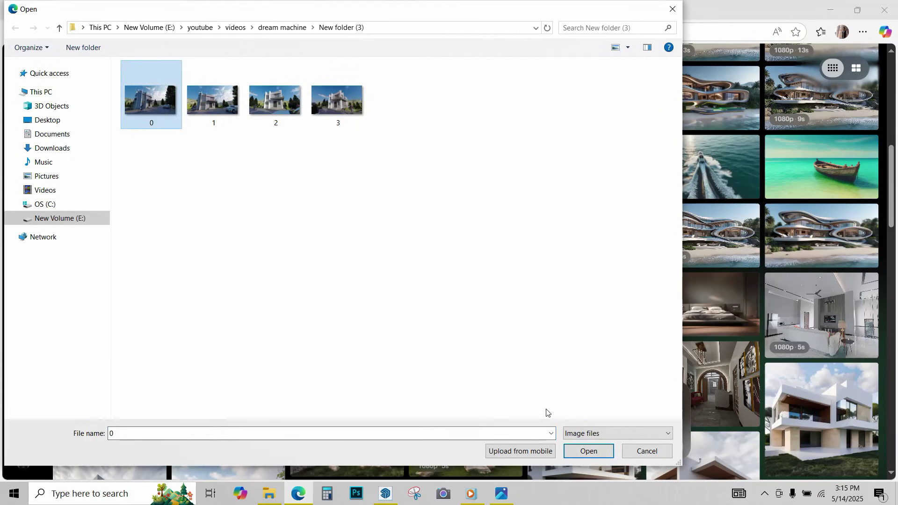
left_click(568, 451)
left_click(327, 388)
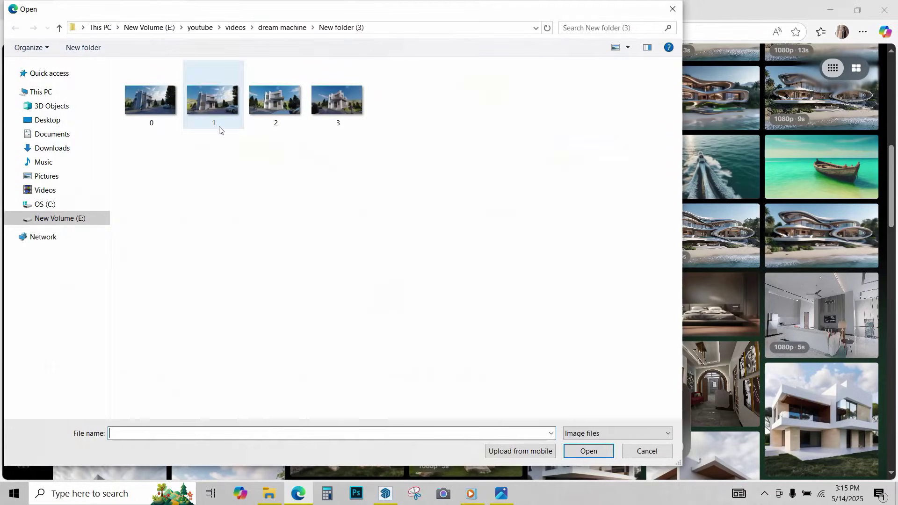
left_click(220, 130)
left_click(607, 450)
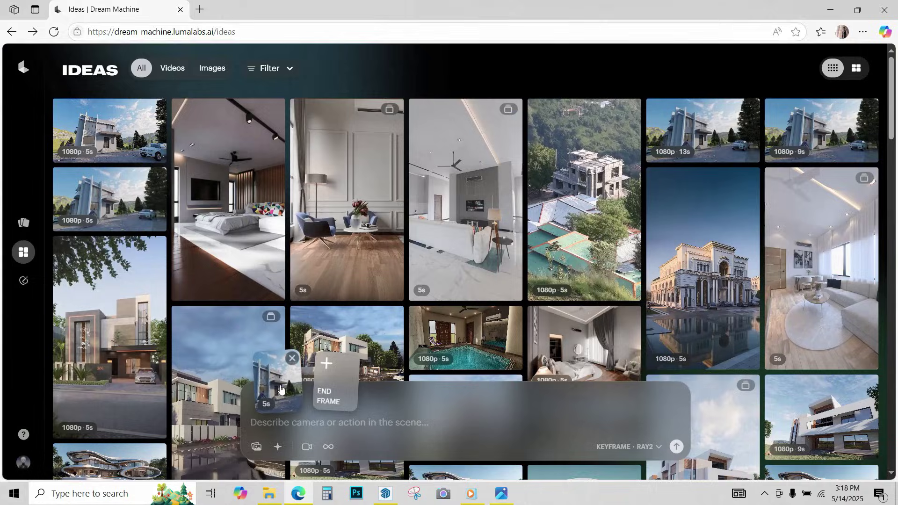
- Load house render 2 into the end frame slot and render 3 as another keyframe
left_click(333, 388)
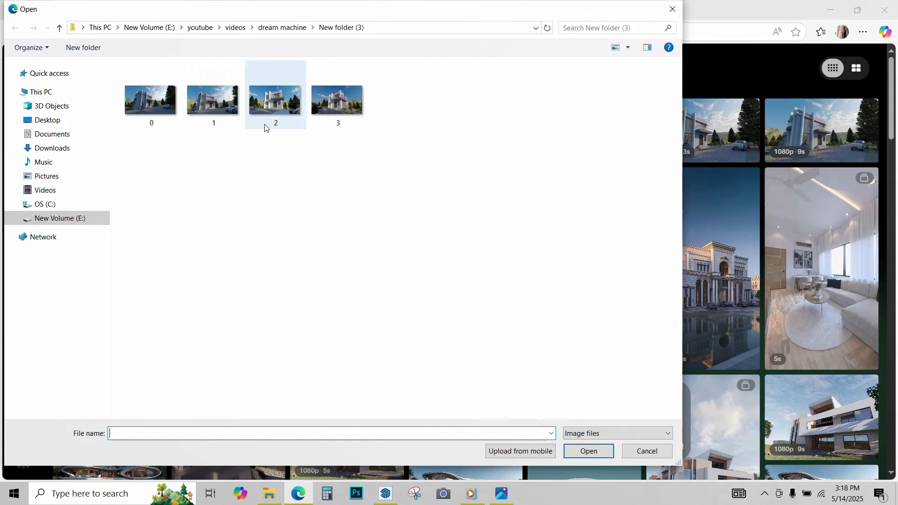
left_click(274, 108)
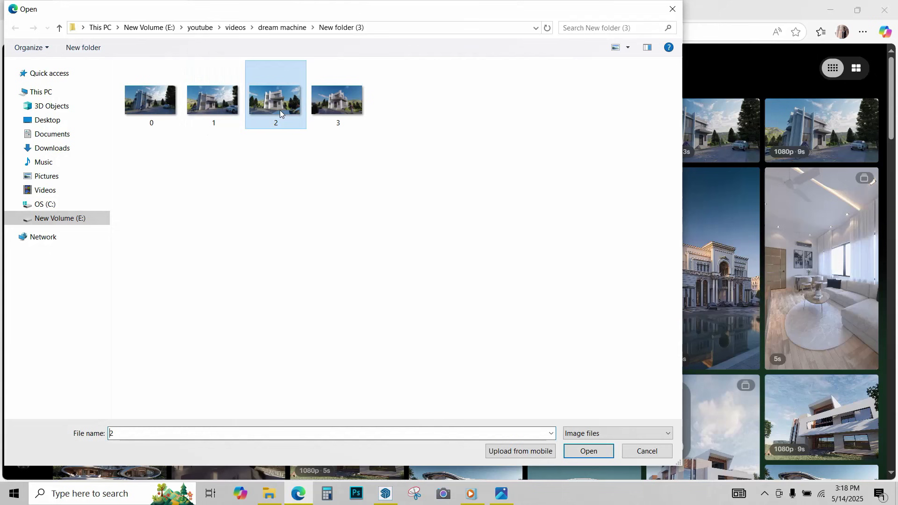
left_click(589, 452)
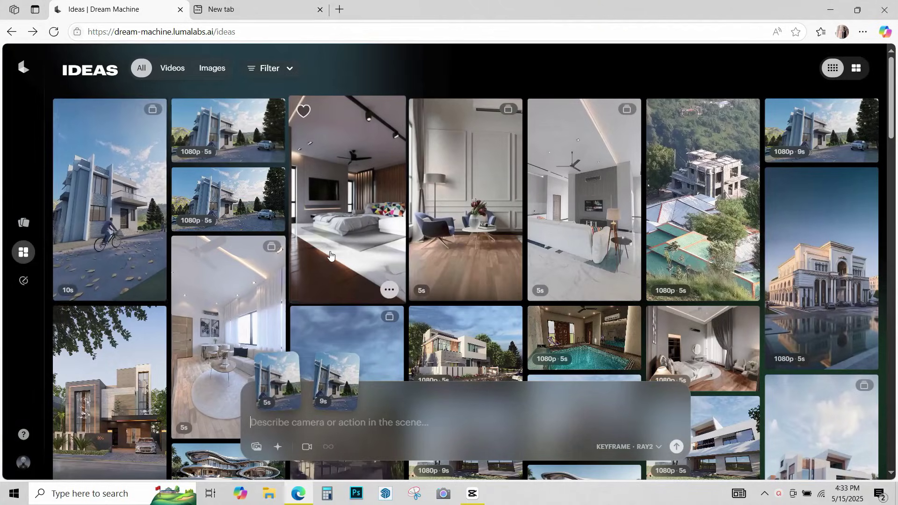
left_click(326, 376)
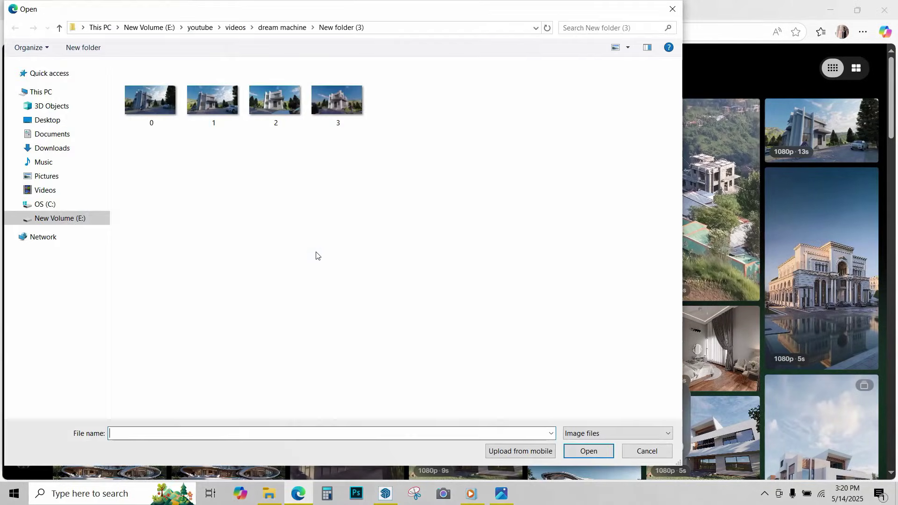
left_click(589, 451)
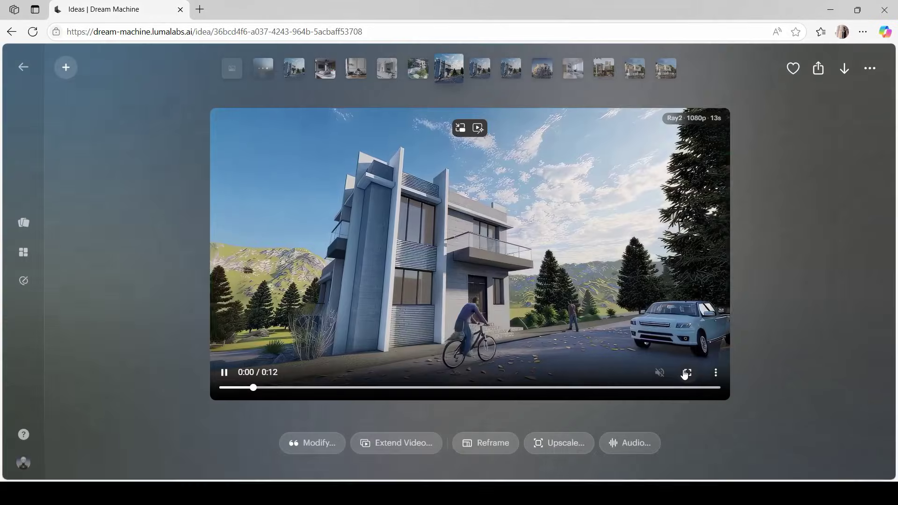
- Play the finished house video full screen
left_click(684, 370)
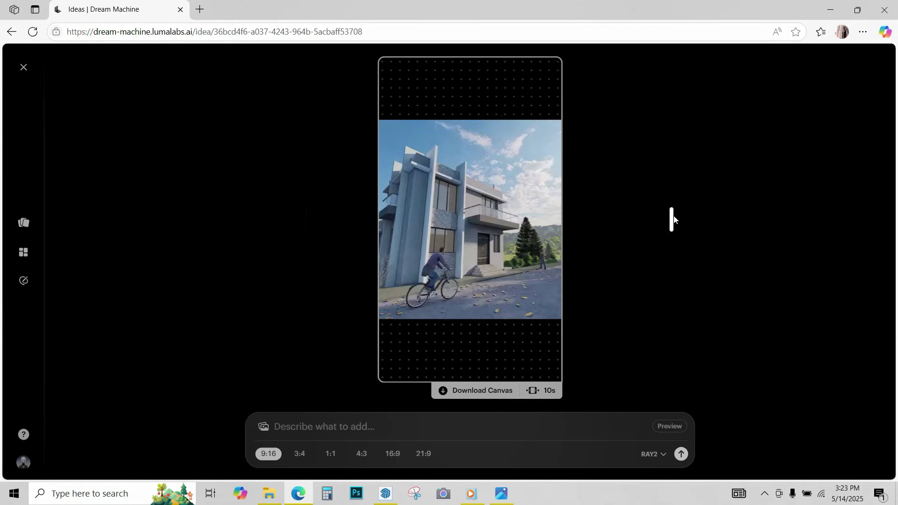
- Download the finished 10-second vertical house video as an MP4 into a chosen folder
left_click(681, 453)
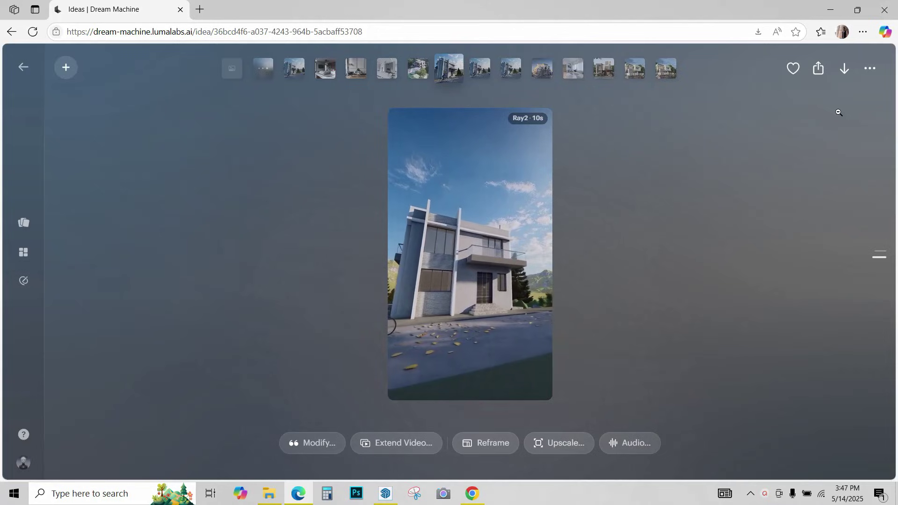
left_click(845, 69)
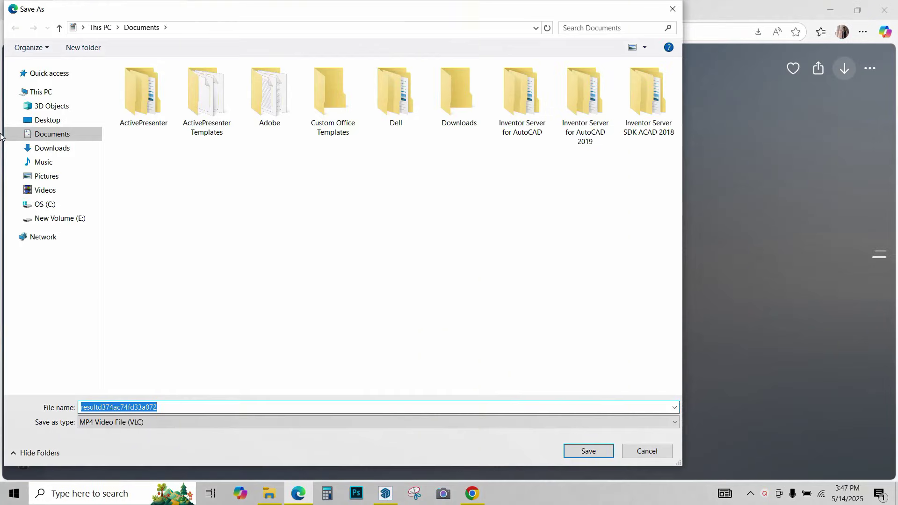
left_click(48, 120)
left_click(589, 451)
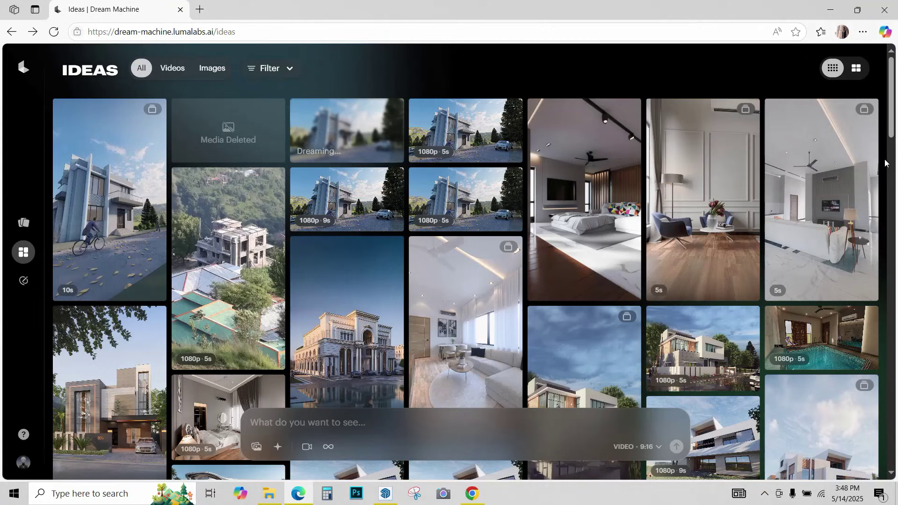
- Bring up Luma's Dream Machine pricing page in Chrome
scroll(885, 163, "down", 15)
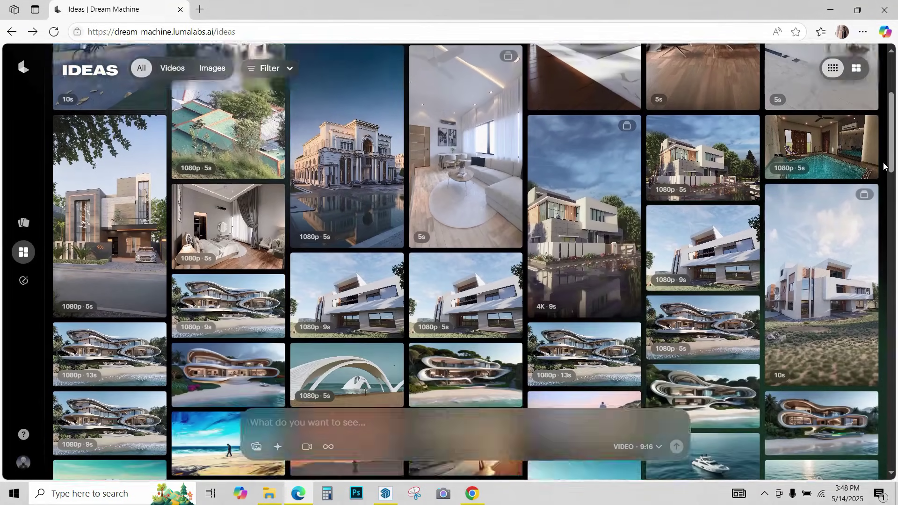
scroll(884, 170, "down", 1)
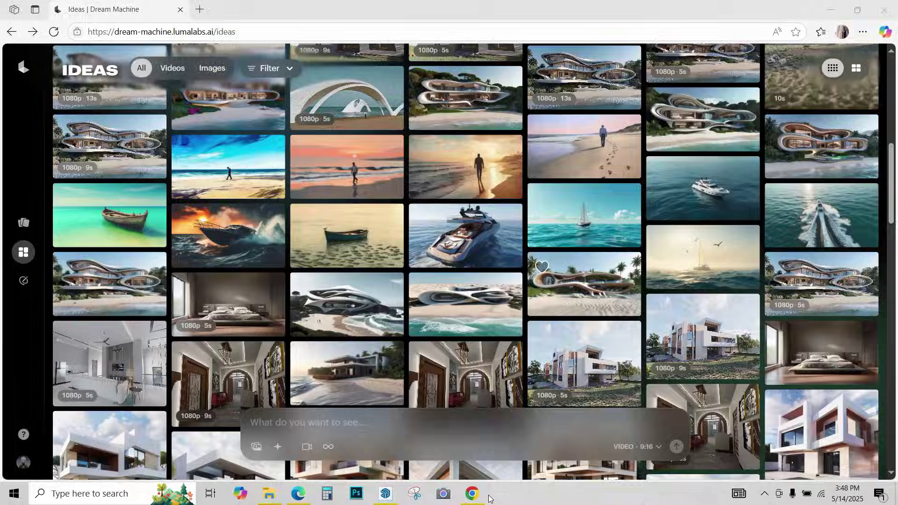
left_click(472, 493)
- Scroll through the Web plans, comparing Plus at $29.99/month and Unlimited at $94.99/month
scroll(303, 196, "down", 6)
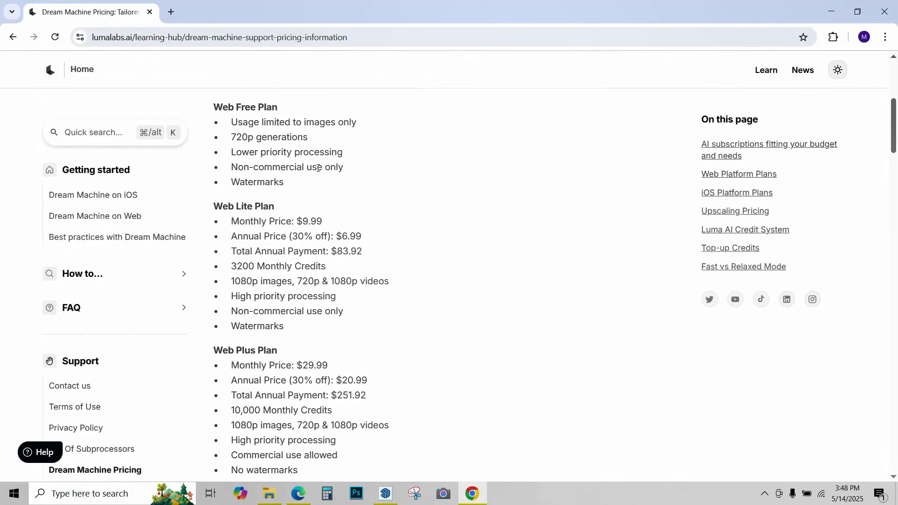
scroll(331, 168, "down", 4)
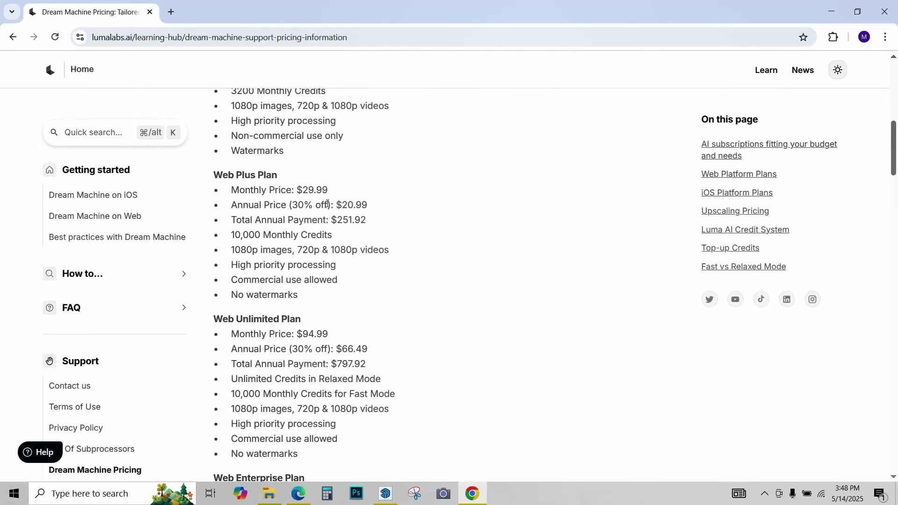
left_click(298, 494)
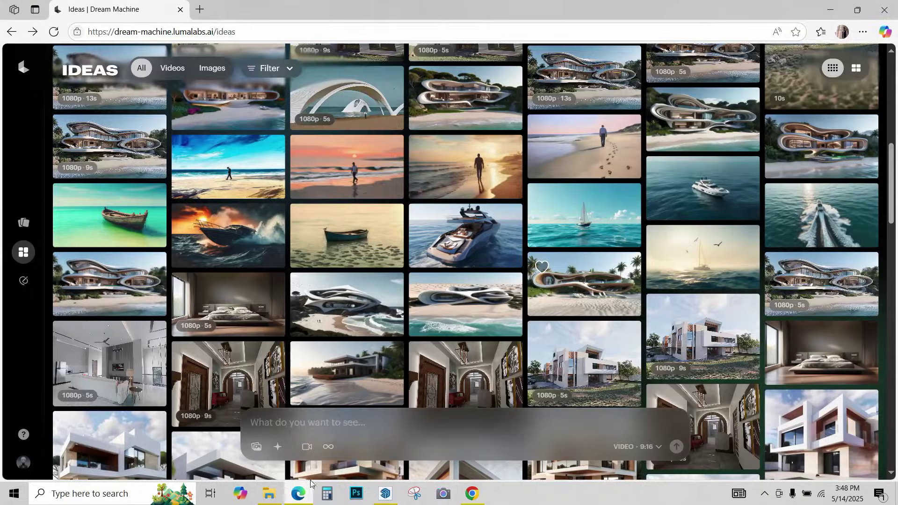
scroll(319, 376, "up", 3)
scroll(320, 376, "up", 5)
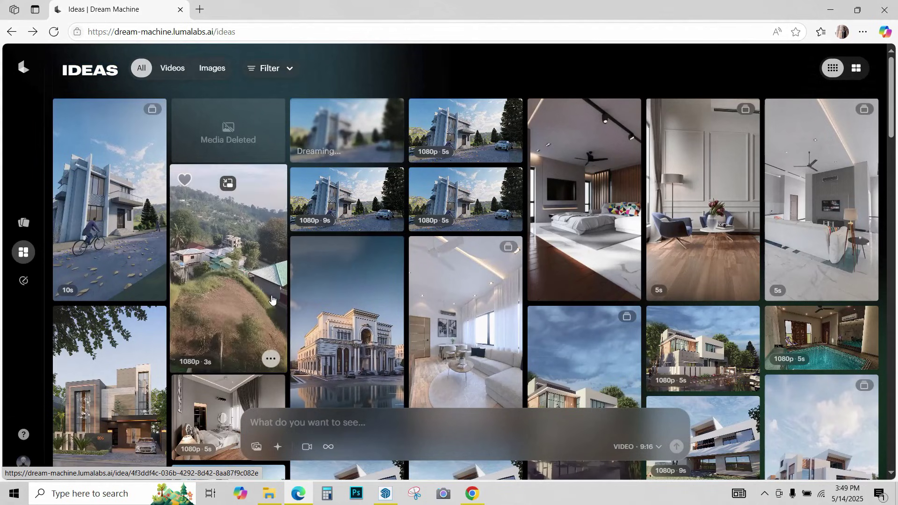
scroll(271, 301, "down", 1)
scroll(667, 205, "down", 8)
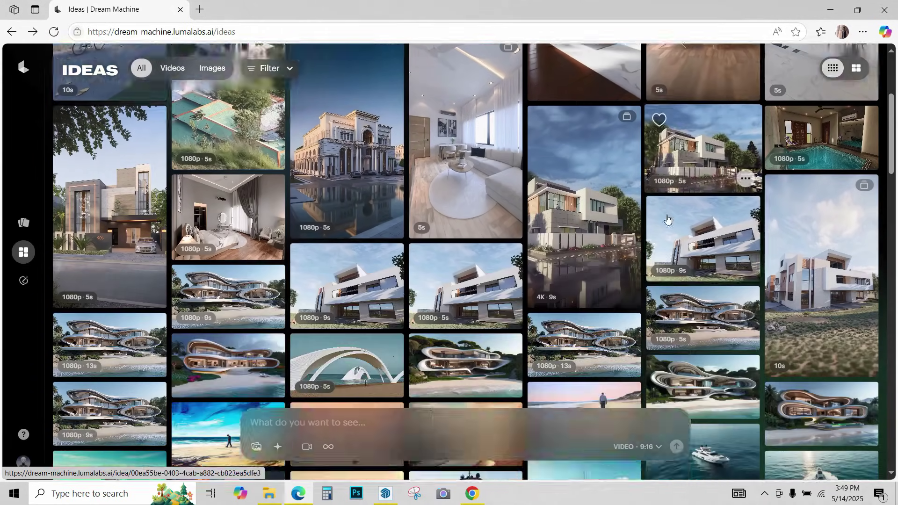
scroll(666, 221, "down", 3)
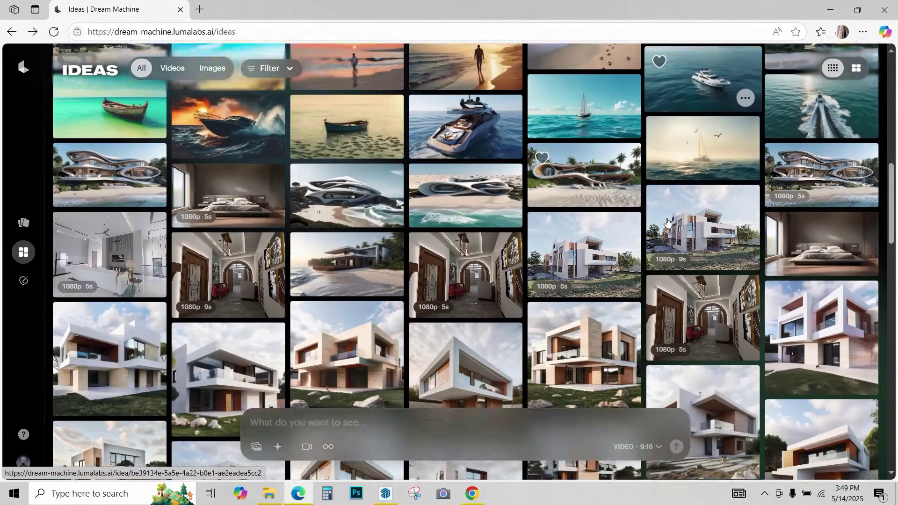